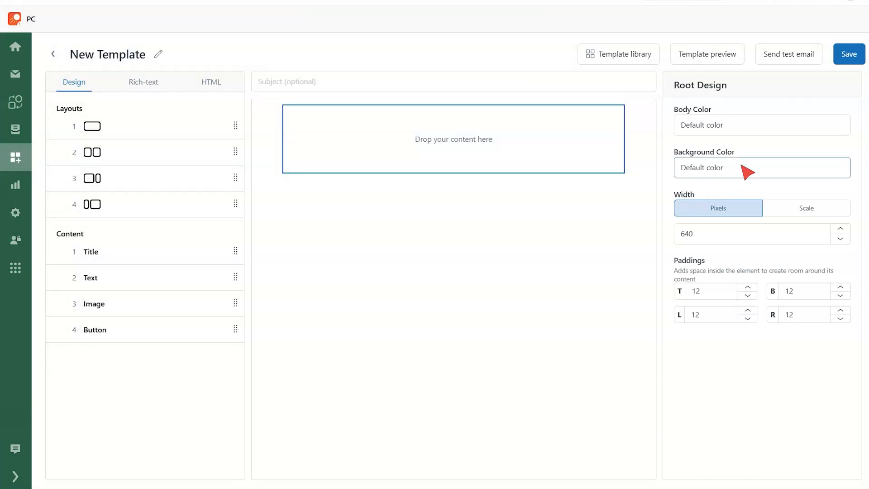
# Step: Set the template's background color to light pink (RGB 247, 217, 217) and its body color to white
pyautogui.click(742, 166)
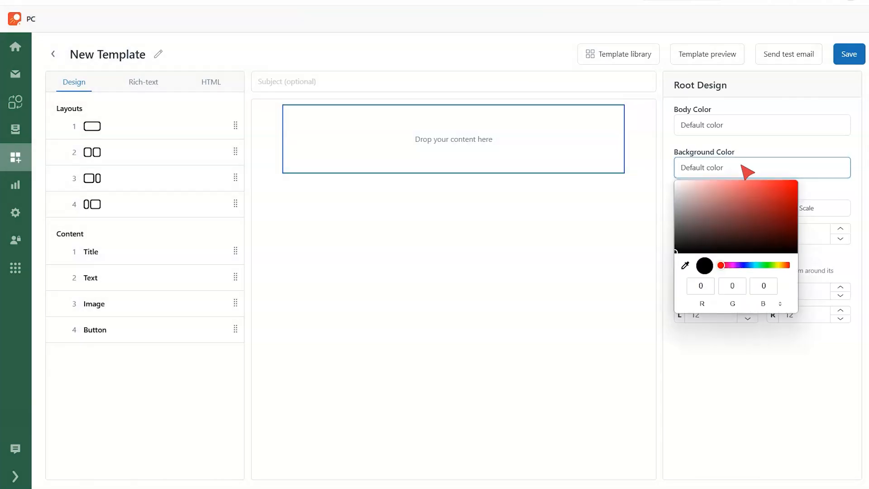
pyautogui.click(694, 190)
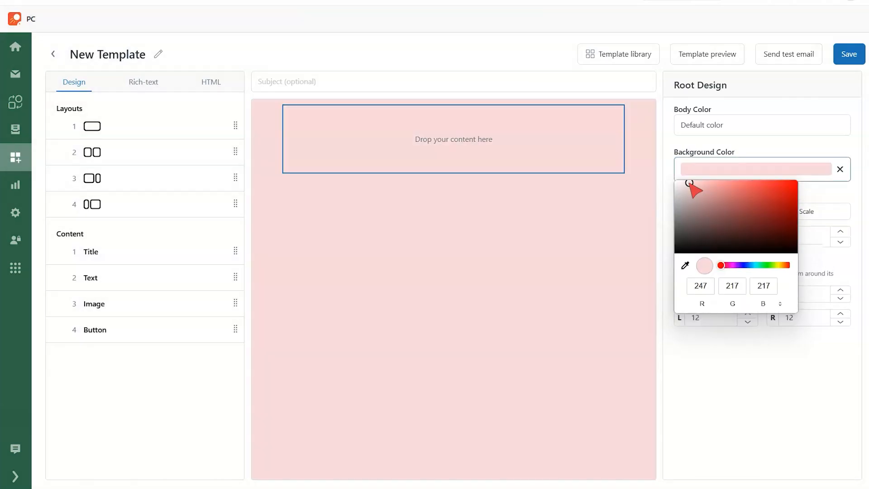
pyautogui.click(703, 175)
pyautogui.click(735, 127)
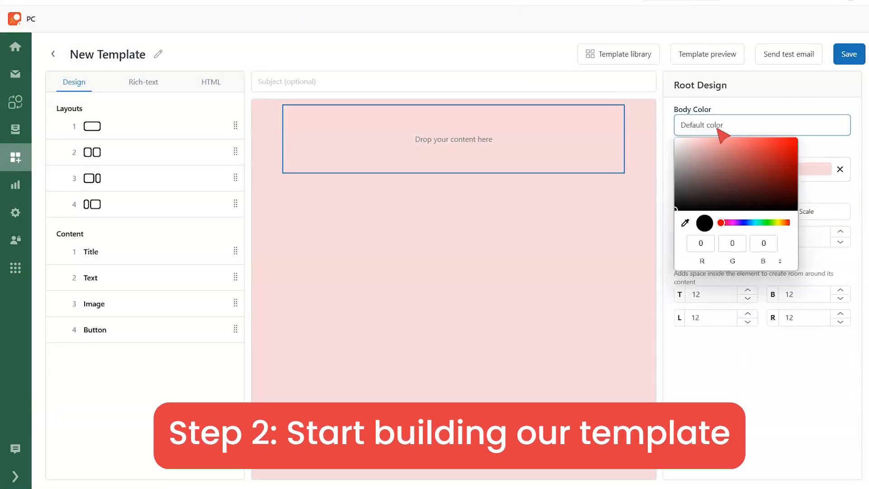
pyautogui.click(678, 141)
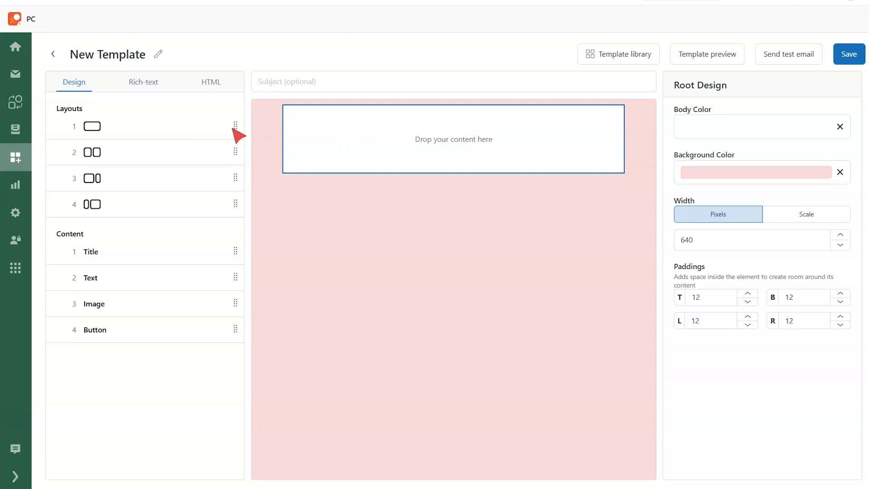
# Step: Add a full-width layout to the template, place an image block in it, and upload PC_logo.png as its image
pyautogui.moveTo(198, 135); pyautogui.dragTo(411, 141)
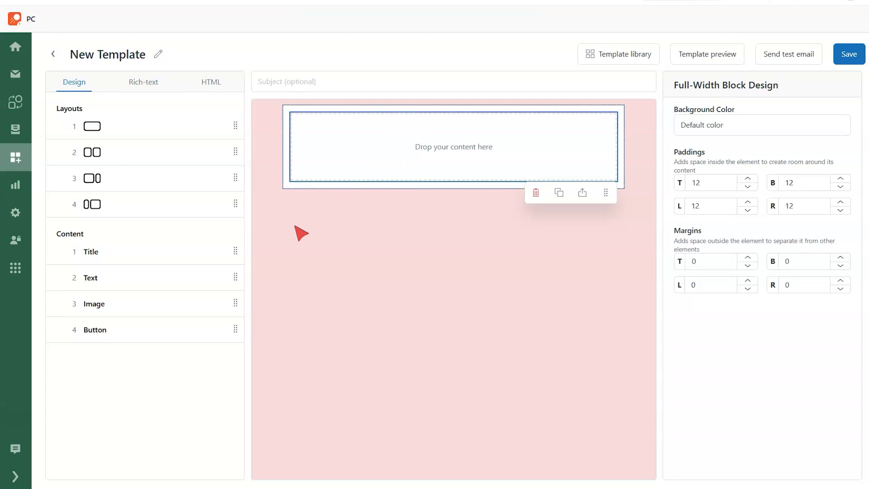
pyautogui.moveTo(200, 304); pyautogui.dragTo(405, 149)
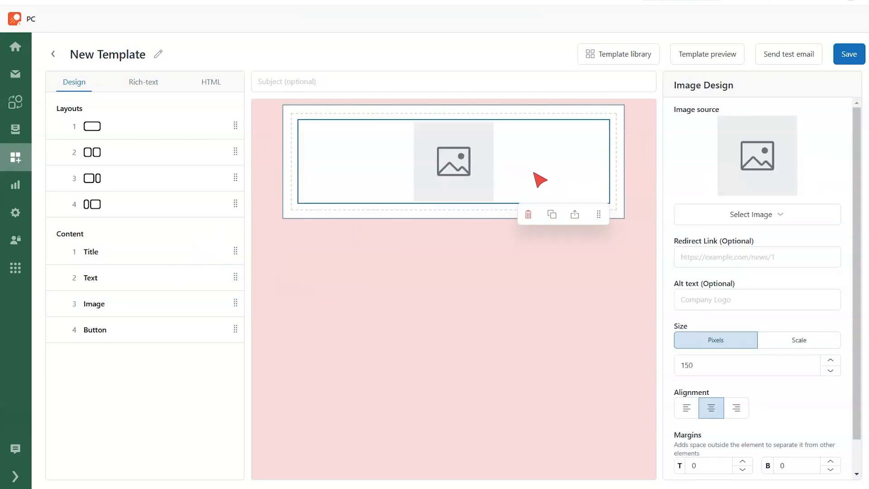
pyautogui.click(756, 219)
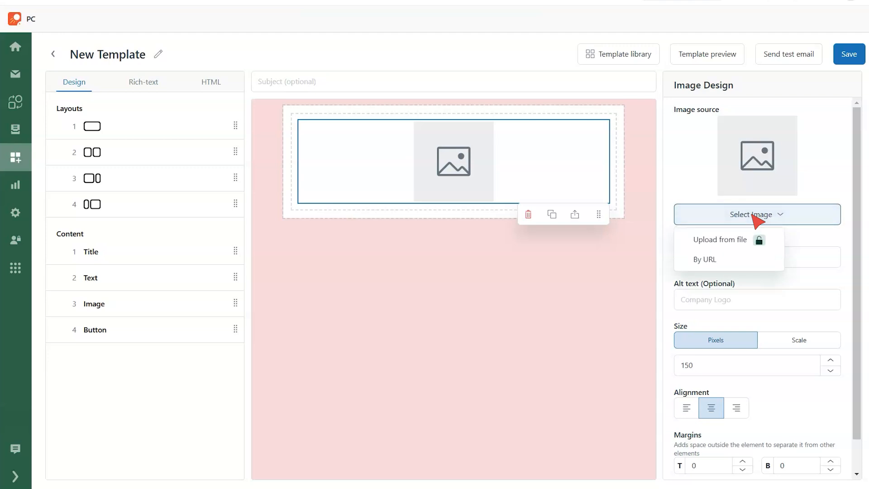
pyautogui.click(736, 243)
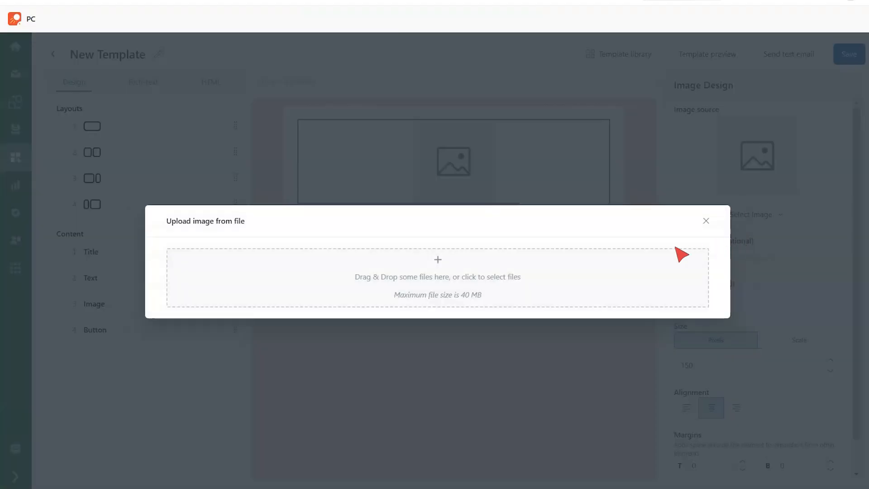
pyautogui.click(537, 277)
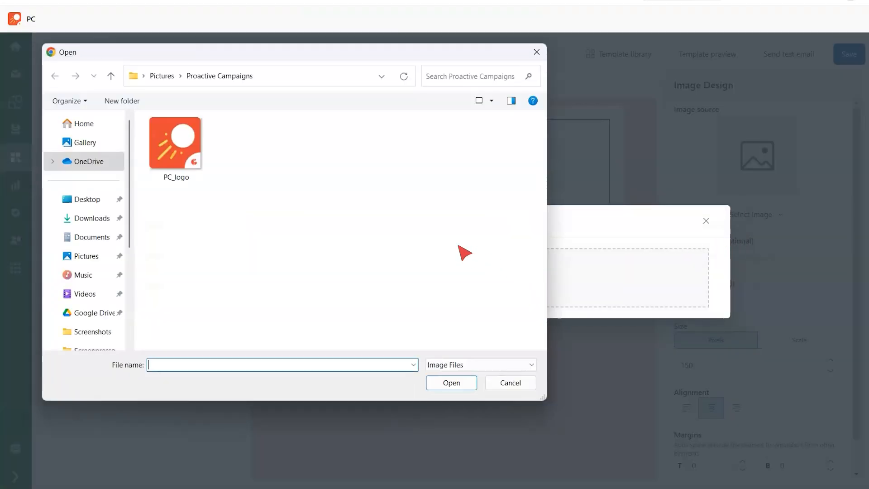
pyautogui.doubleClick(179, 154)
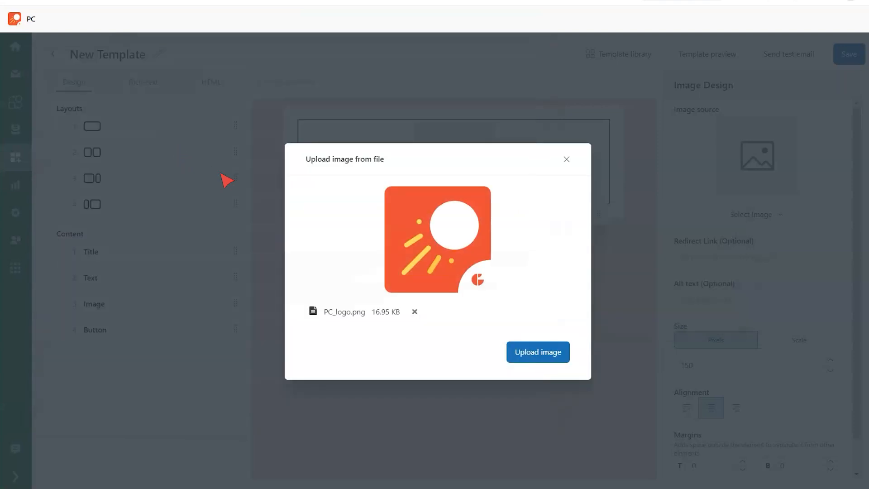
pyautogui.click(540, 356)
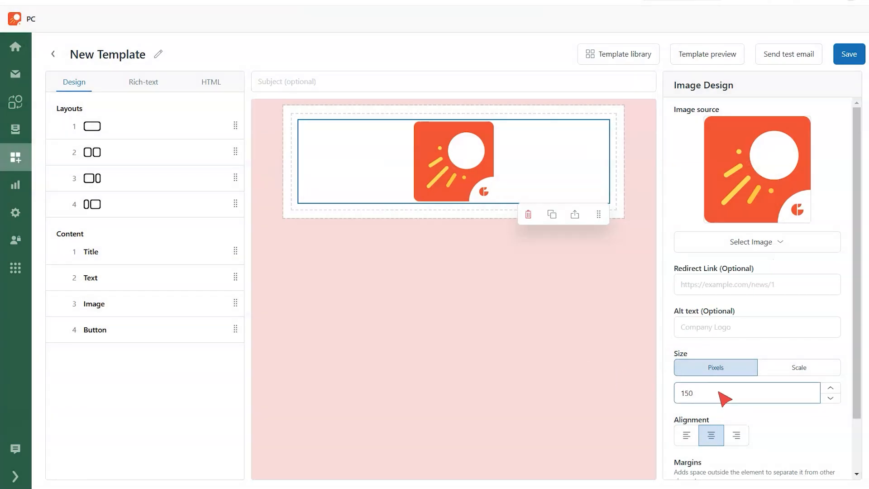
# Step: Set the logo image's size to 70 pixels
pyautogui.doubleClick(719, 392)
pyautogui.write('70')
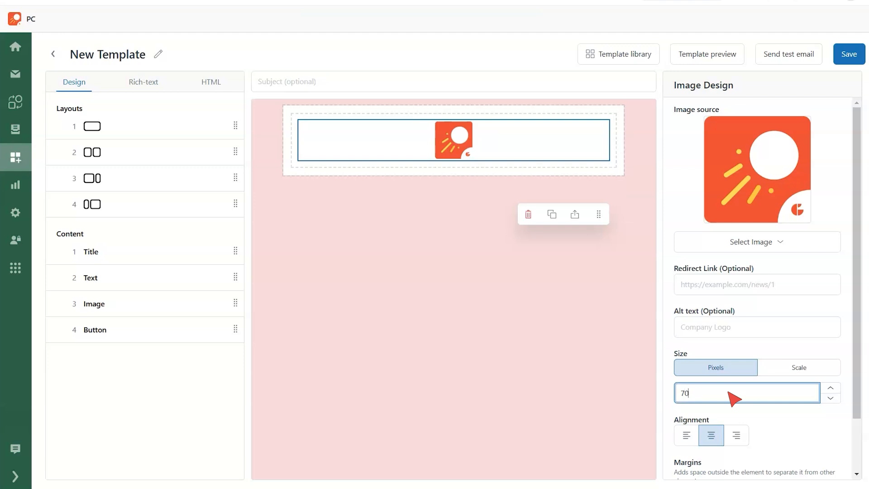
pyautogui.moveTo(857, 396); pyautogui.dragTo(858, 436)
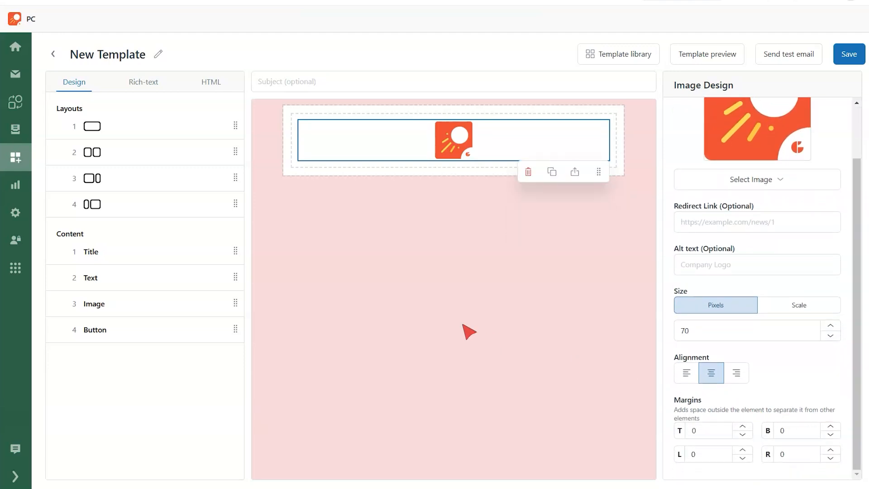
# Step: Add a title block below the logo reading "Welcome to Proactive Campaigns!"
pyautogui.moveTo(208, 253); pyautogui.dragTo(446, 165)
pyautogui.click(561, 173)
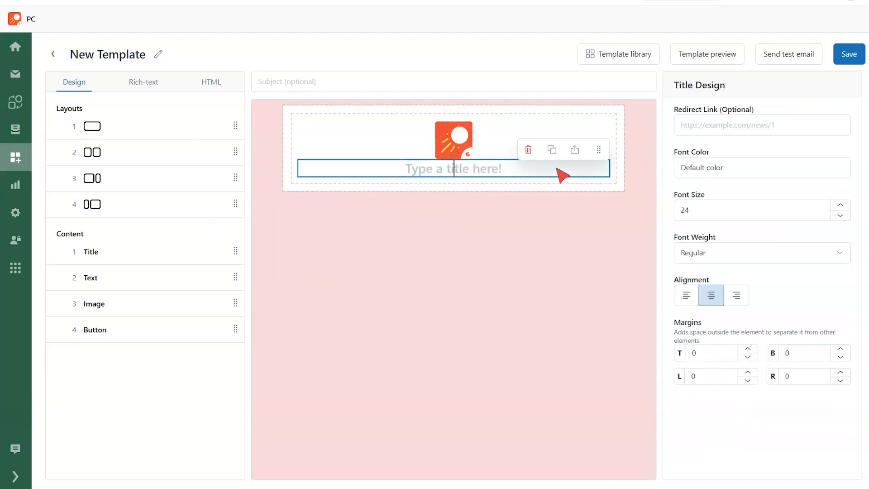
pyautogui.write('Welcome t')
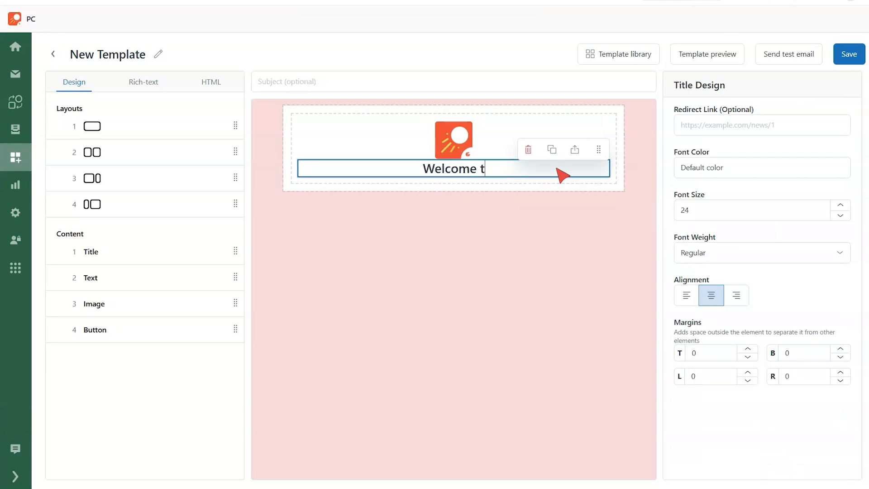
pyautogui.write('o Proactive')
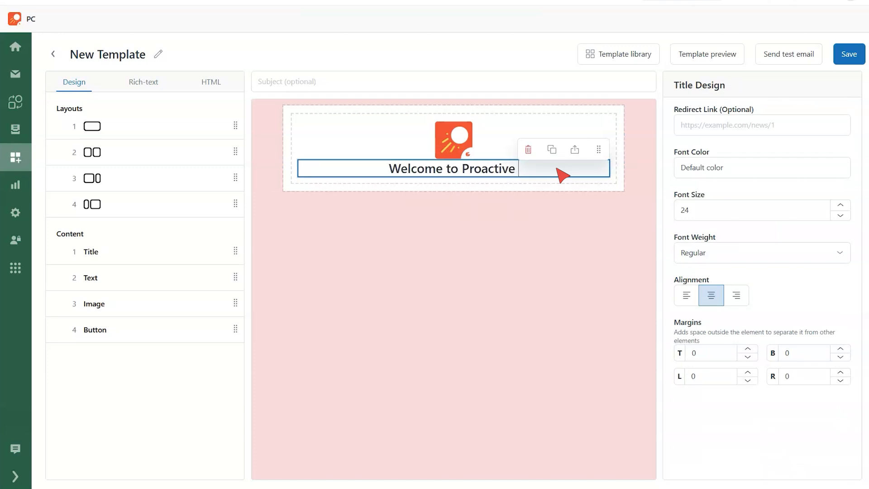
pyautogui.write(' Campaigns!')
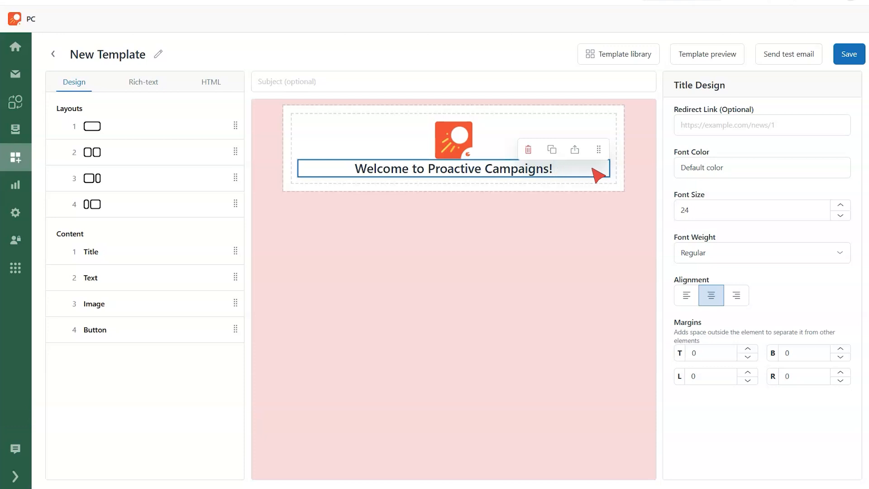
pyautogui.click(695, 168)
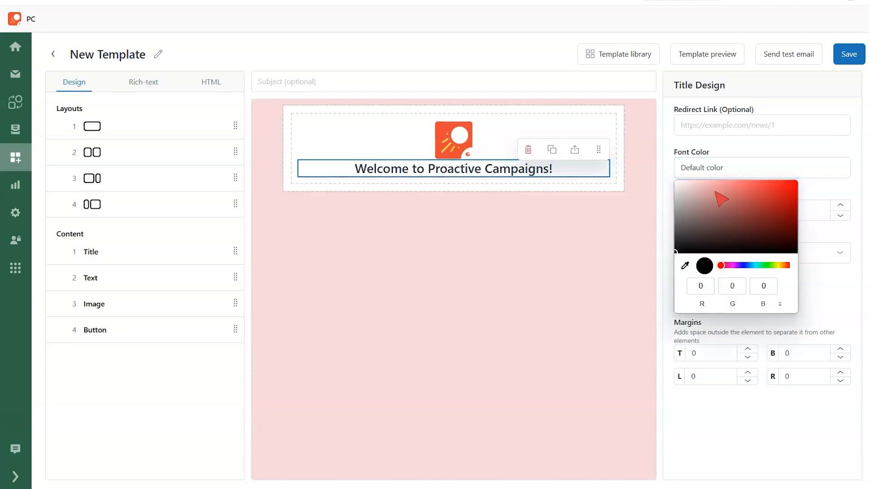
pyautogui.click(681, 216)
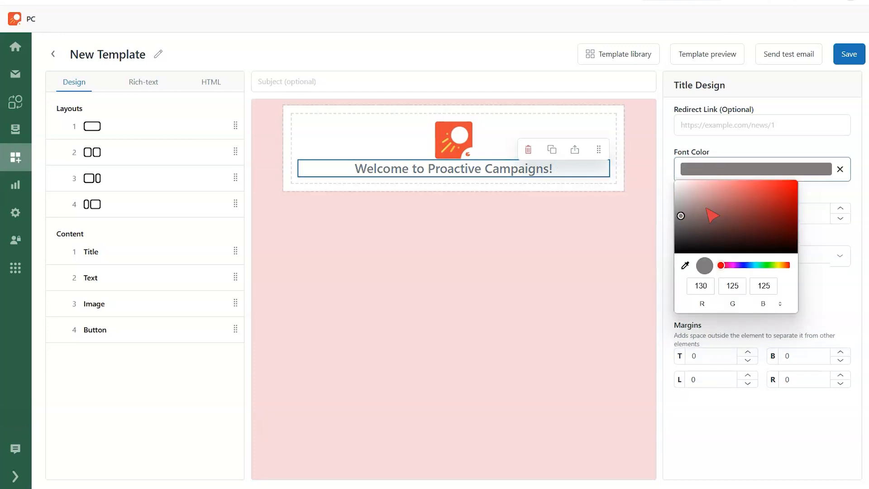
pyautogui.click(841, 169)
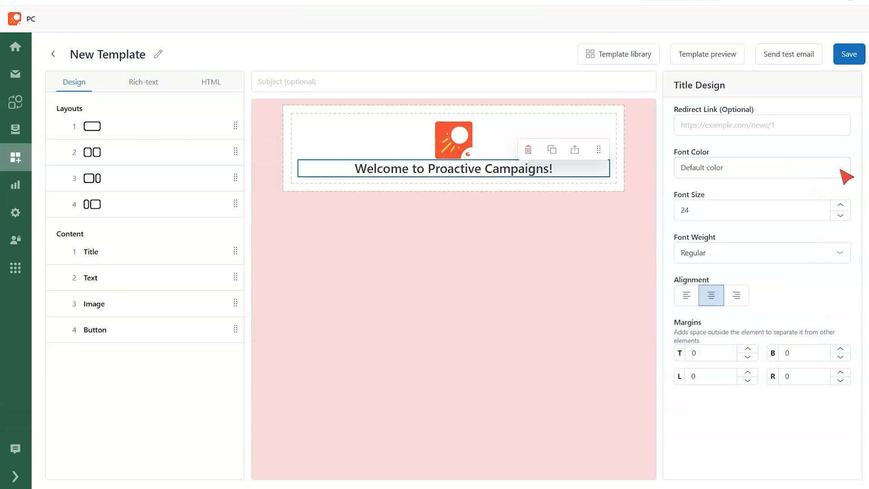
# Step: Set the title's font size to 26 and its font weight to Bold
pyautogui.click(841, 205)
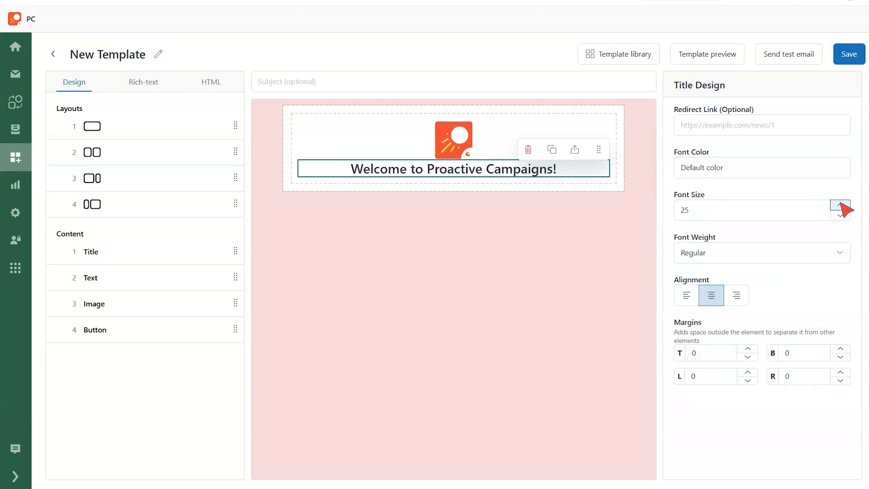
pyautogui.click(841, 205)
pyautogui.click(842, 255)
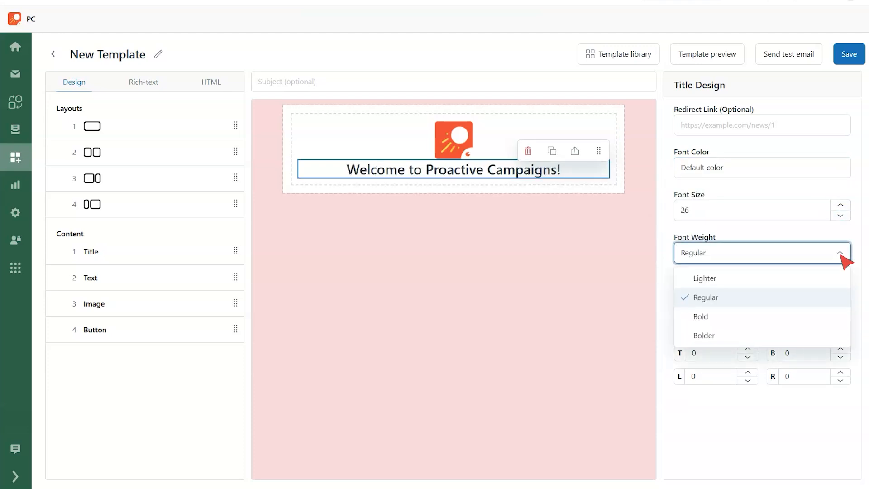
pyautogui.click(842, 317)
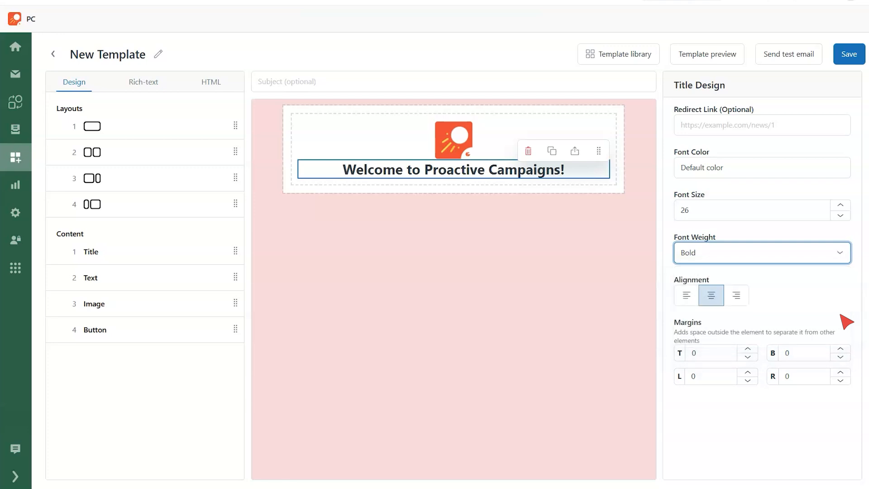
# Step: Set the title's top margin to 5
pyautogui.click(748, 348)
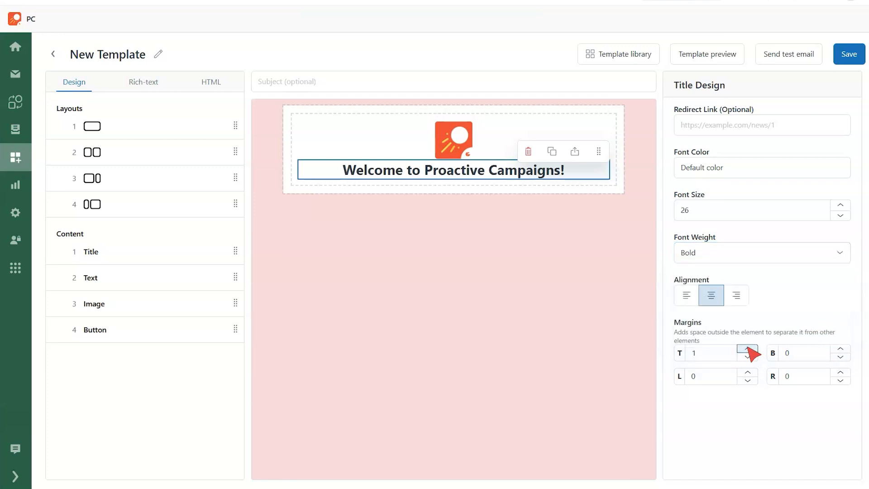
pyautogui.click(748, 348)
pyautogui.click(748, 348)
pyautogui.click(748, 348)
pyautogui.click(748, 348)
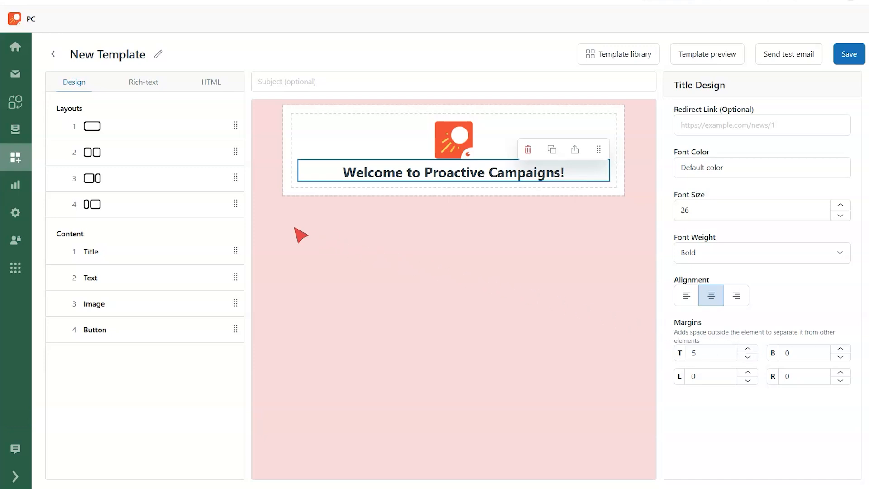
# Step: Add a two-column layout with a wider right column below the title and place a text block in its right column
pyautogui.moveTo(202, 206); pyautogui.dragTo(369, 194)
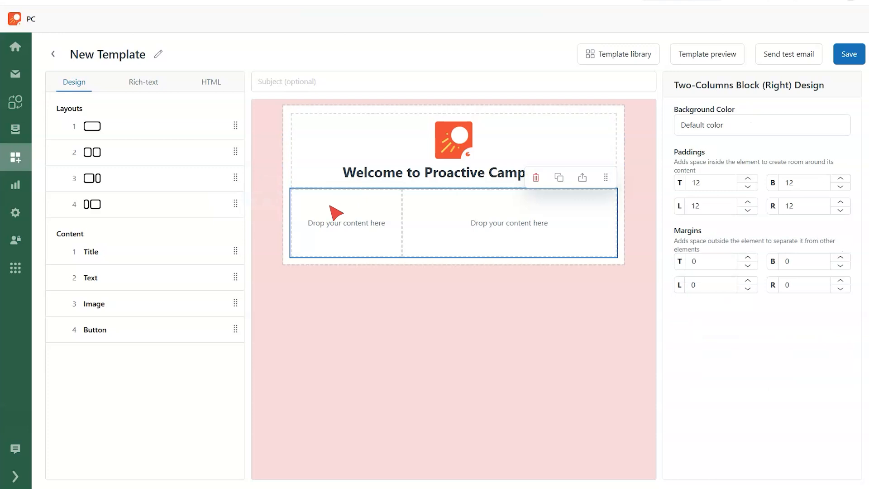
pyautogui.moveTo(213, 283); pyautogui.dragTo(439, 224)
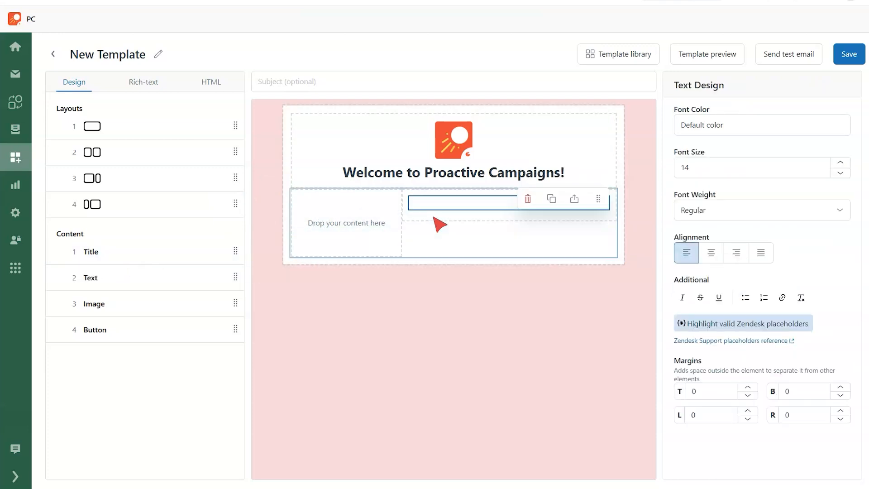
# Step: Enter four lines in the block: "Easily send bulk emails & automate follow-ups.", "Schedule and automate email campaigns", "Track performance with real-time analytics", "Engage customers with personalized messages"
pyautogui.click(436, 204)
pyautogui.write('Easily send bulk emails & automate follow-ups Schedule and automate email campaigns Track performance with real-time analytics Engage customers with personalized messages')
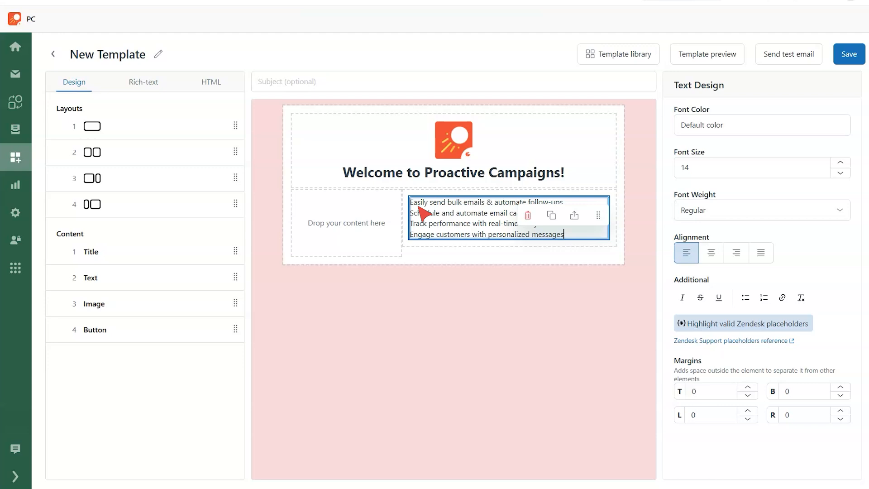
# Step: Turn the last three lines of the text block into a bulleted list with font size 16
pyautogui.moveTo(419, 210); pyautogui.dragTo(596, 250)
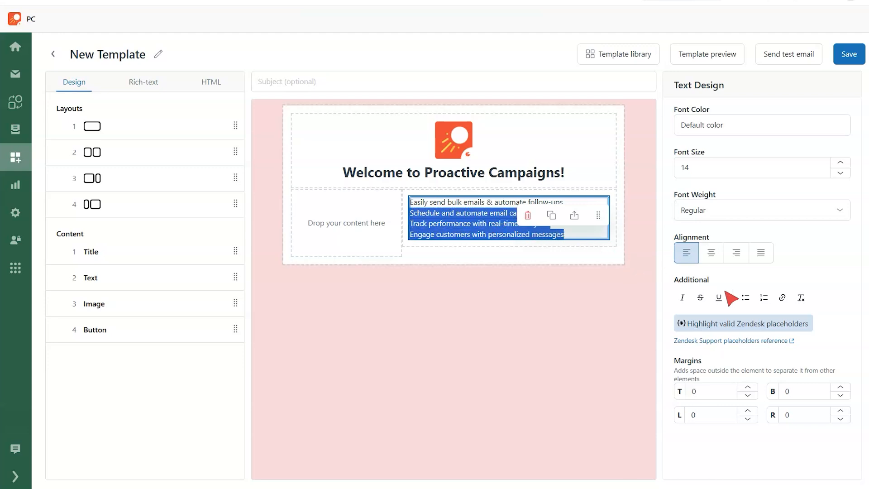
pyautogui.click(746, 297)
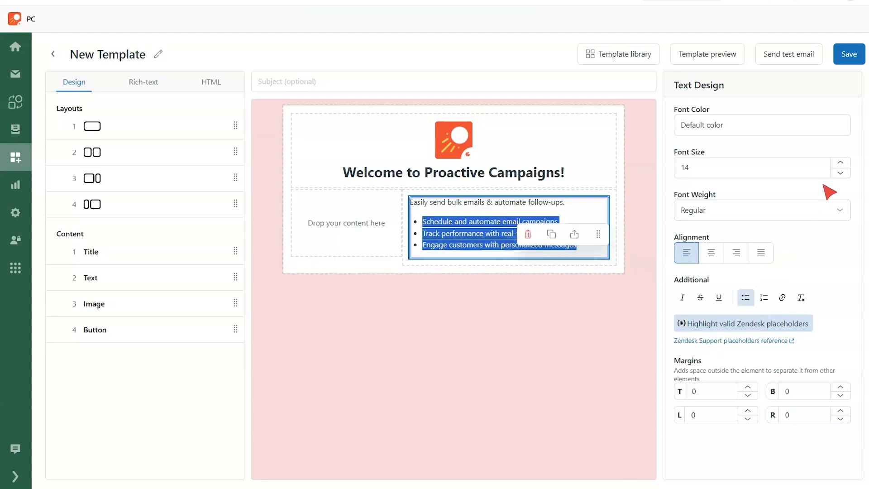
pyautogui.click(841, 162)
pyautogui.click(840, 162)
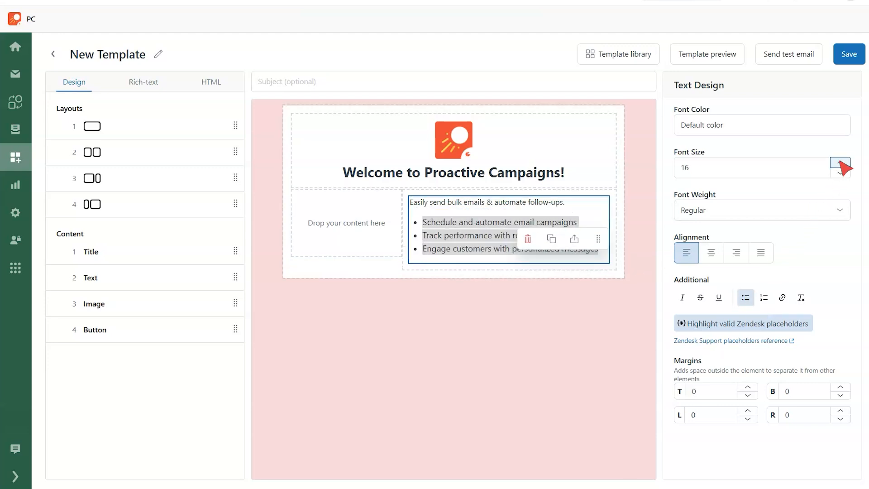
# Step: Set the opening line "Easily send bulk emails & automate follow-ups." to font size 17 and Bold weight
pyautogui.doubleClick(511, 202)
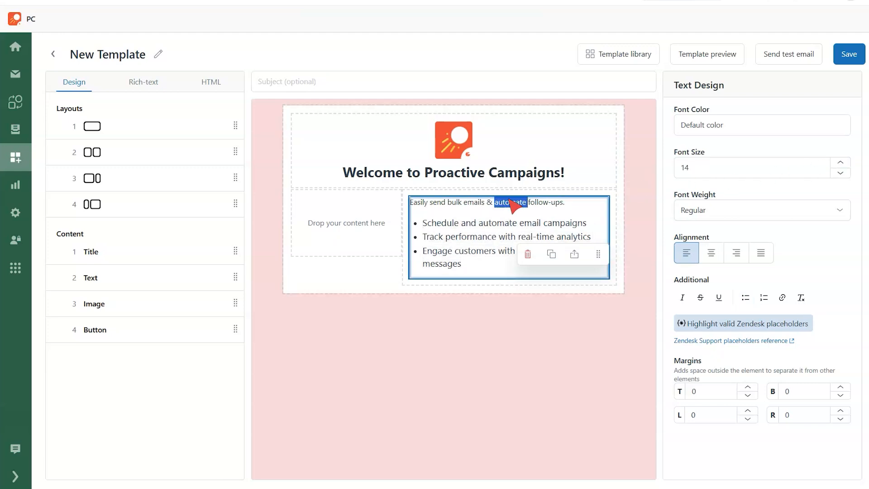
pyautogui.tripleClick(511, 201)
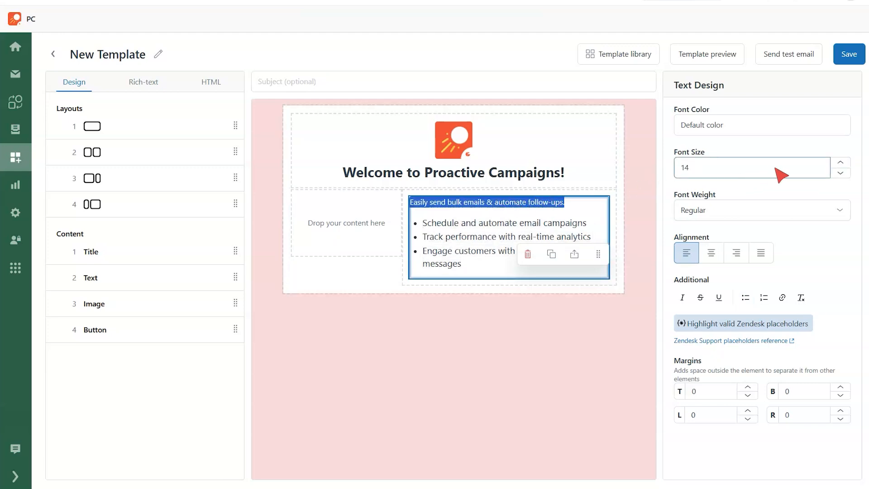
pyautogui.click(841, 162)
pyautogui.click(841, 163)
pyautogui.click(841, 162)
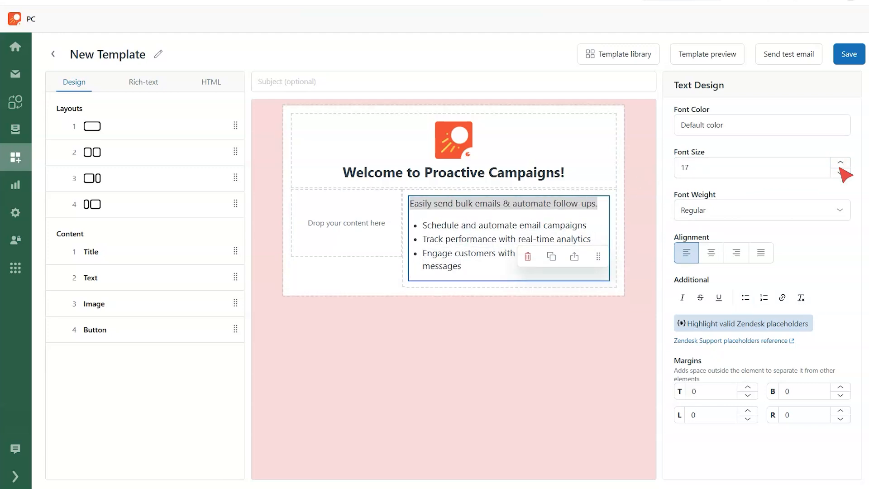
pyautogui.click(841, 210)
pyautogui.click(753, 274)
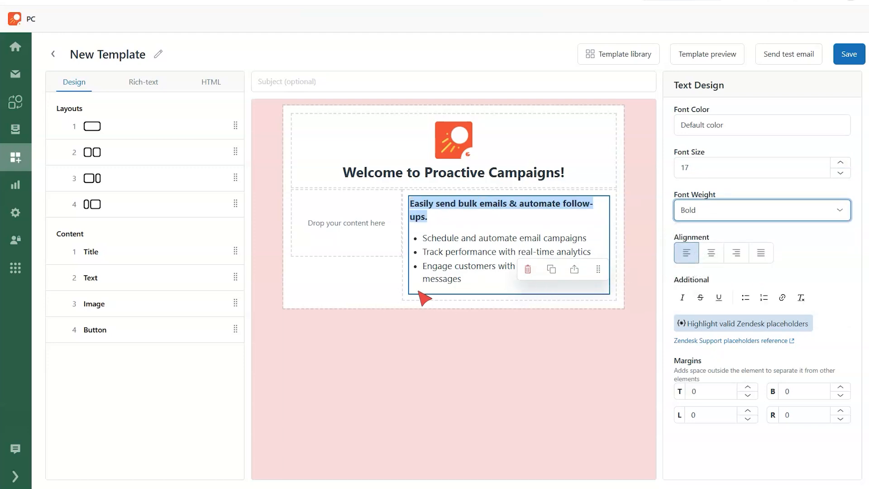
# Step: Add an image block in the left column below the title and load its picture from the copied external image URL
pyautogui.moveTo(194, 306); pyautogui.dragTo(322, 249)
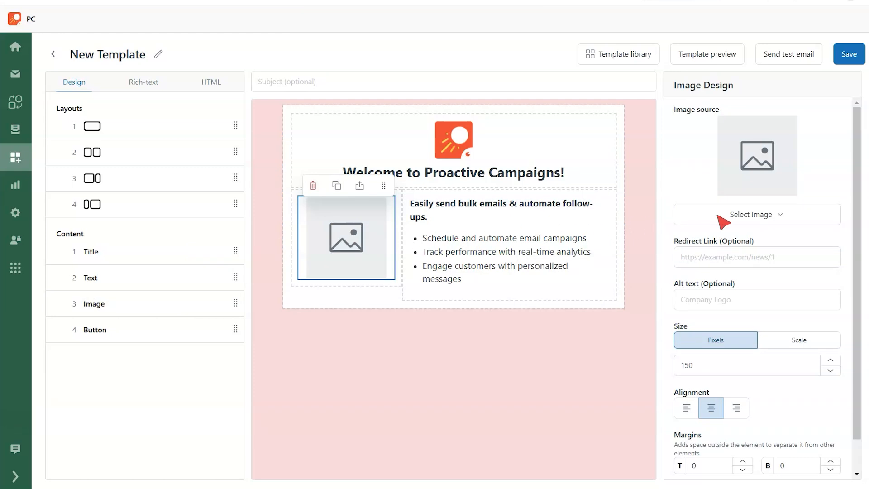
pyautogui.click(725, 216)
pyautogui.click(731, 256)
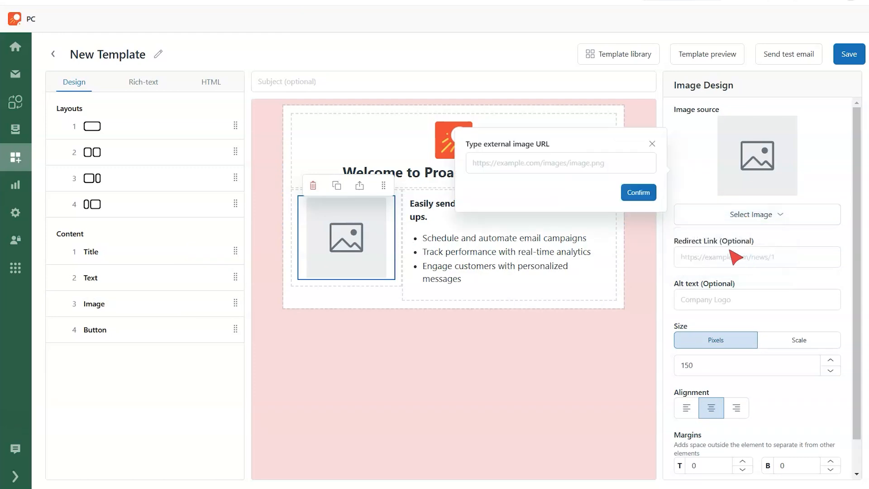
pyautogui.click(576, 167)
pyautogui.hotkey('ctrl', 'v')
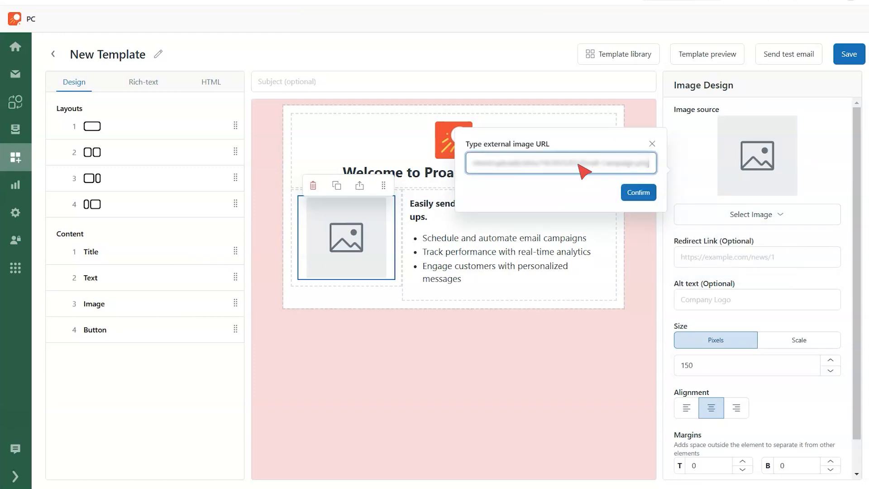
pyautogui.click(639, 193)
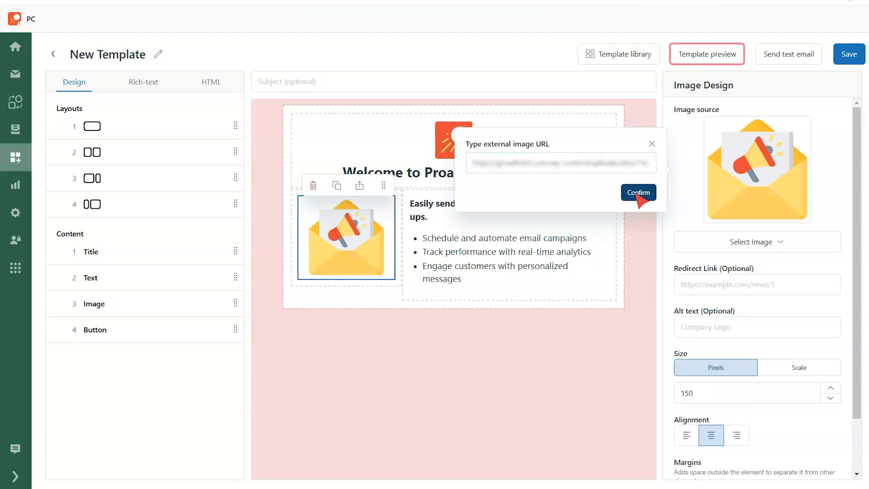
# Step: Preview the template to check the logo, title and two-column content, and close the preview
pyautogui.click(710, 55)
pyautogui.click(710, 54)
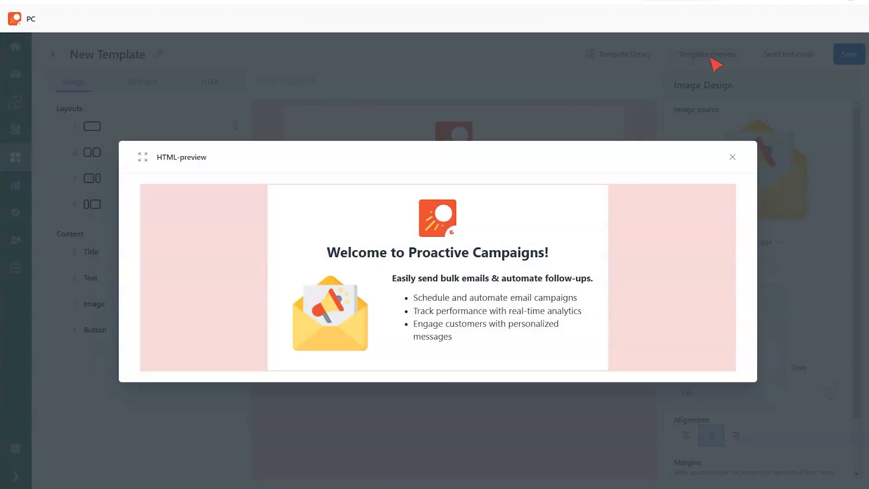
pyautogui.click(733, 157)
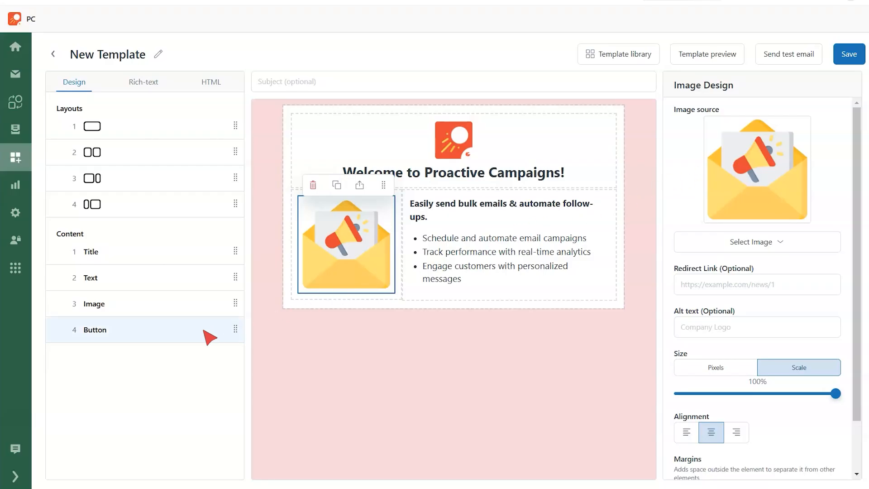
# Step: Add a button below the bulleted list in the right column and label it "Get Started"
pyautogui.moveTo(210, 338); pyautogui.dragTo(501, 295)
pyautogui.click(498, 309)
pyautogui.write('Get Started')
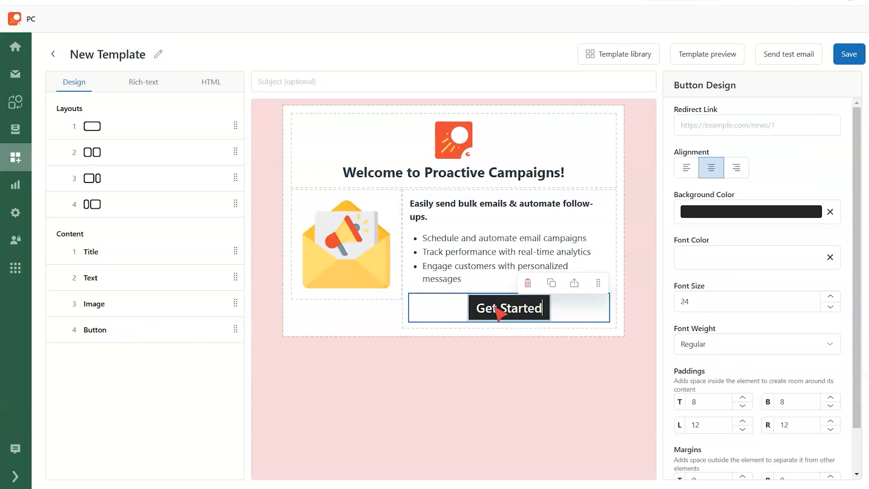
pyautogui.click(698, 217)
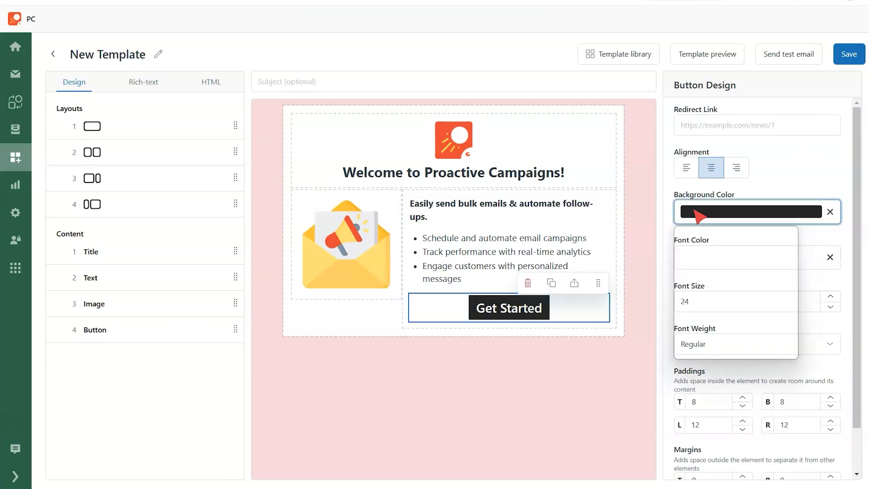
pyautogui.click(685, 312)
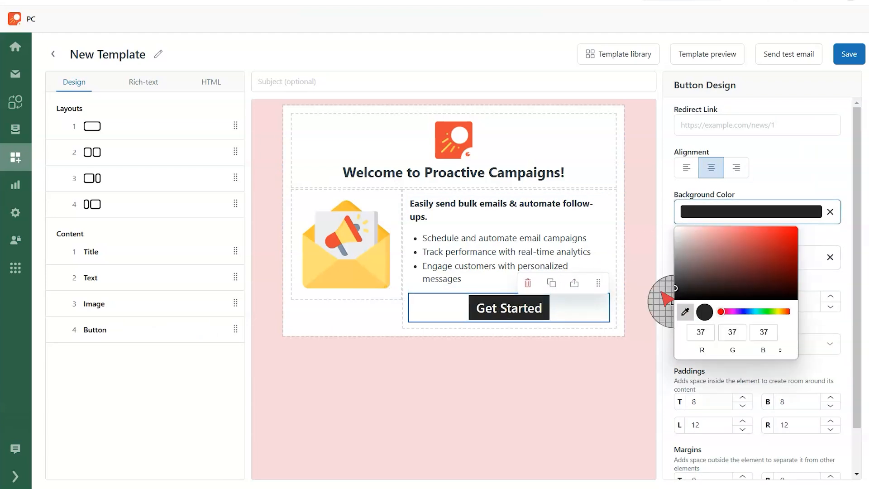
pyautogui.click(444, 133)
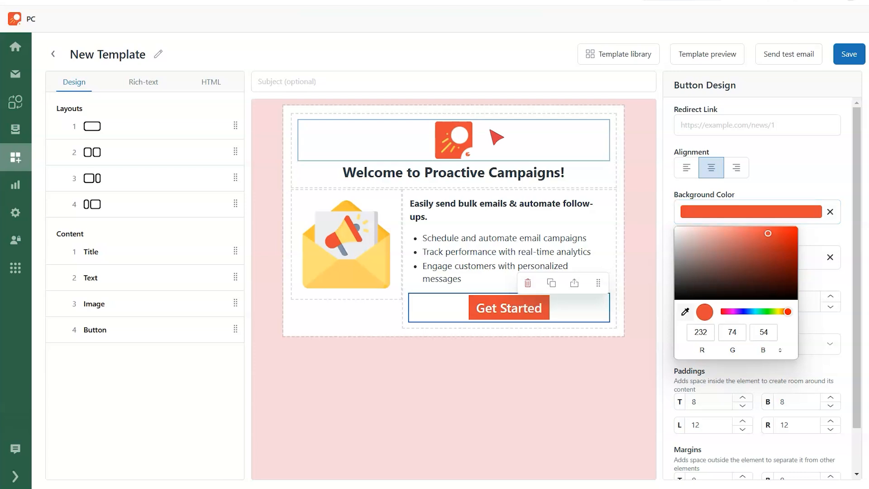
pyautogui.click(714, 128)
pyautogui.write('https://growthdot.com/proactive-campaigns/')
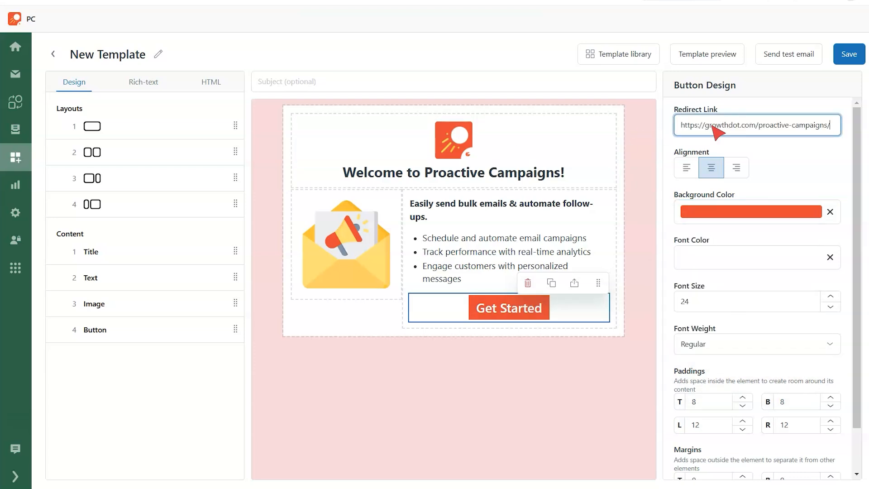
pyautogui.click(667, 126)
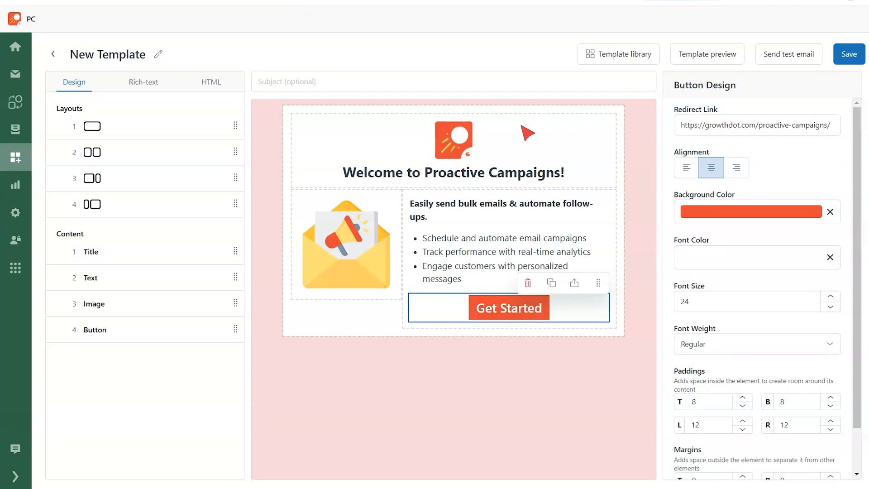
# Step: Add a full-width layout below the two columns with a centered text block reading "Website Blog Help Center YouTube"
pyautogui.moveTo(207, 132); pyautogui.dragTo(426, 336)
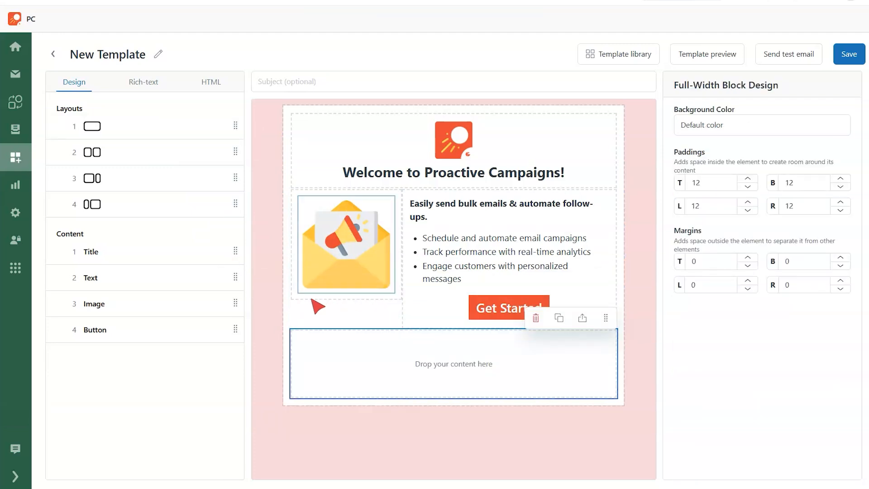
pyautogui.moveTo(222, 276); pyautogui.dragTo(410, 364)
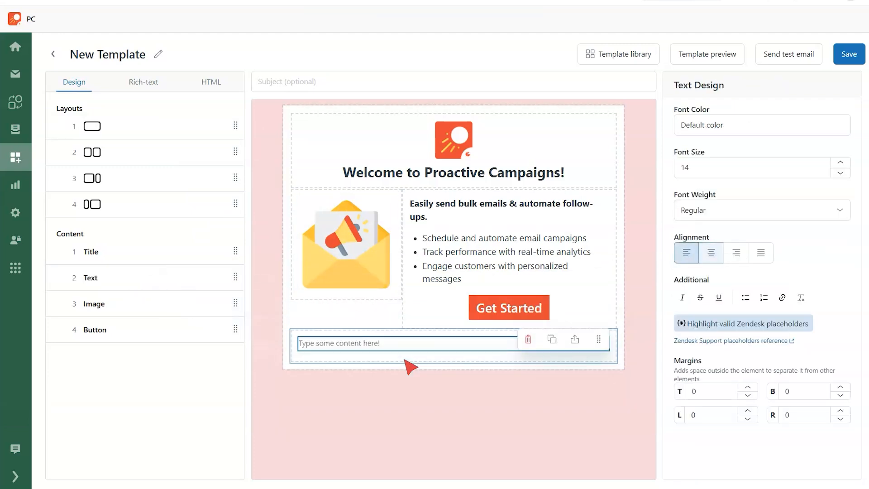
pyautogui.click(408, 347)
pyautogui.write('Website Blog Help Center YouTube')
pyautogui.hotkey('ctrl', 'a')
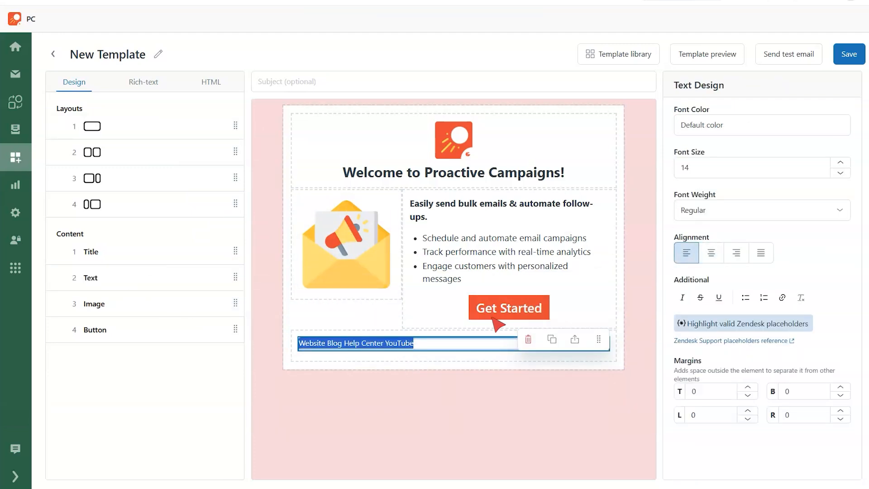
pyautogui.click(709, 254)
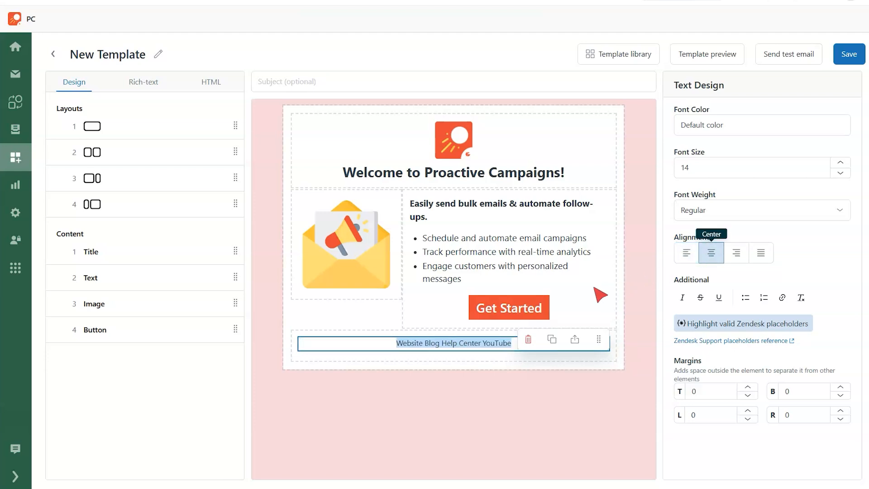
# Step: Link the word "Website" in the footer text to the copied URL
pyautogui.doubleClick(410, 344)
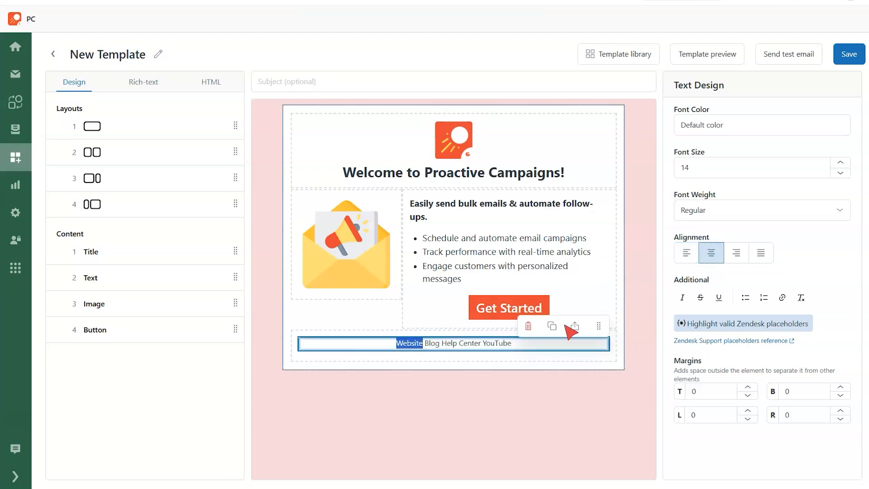
pyautogui.click(782, 298)
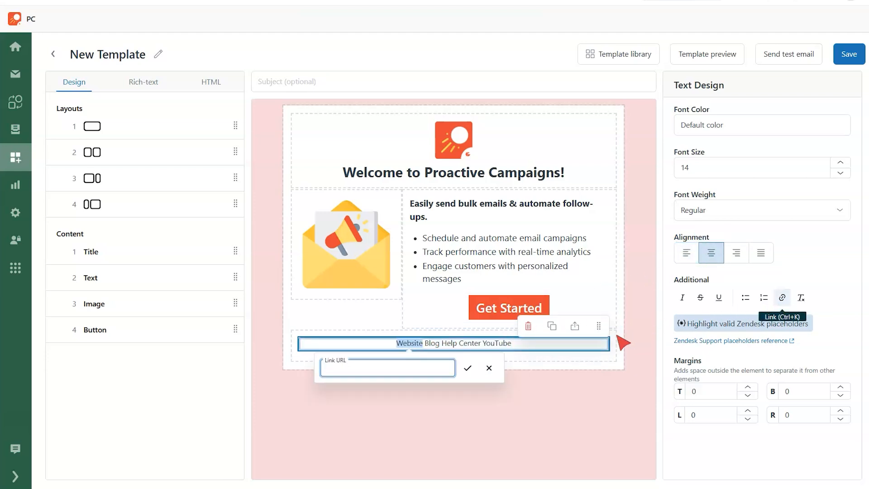
pyautogui.hotkey('ctrl', 'v')
pyautogui.click(468, 368)
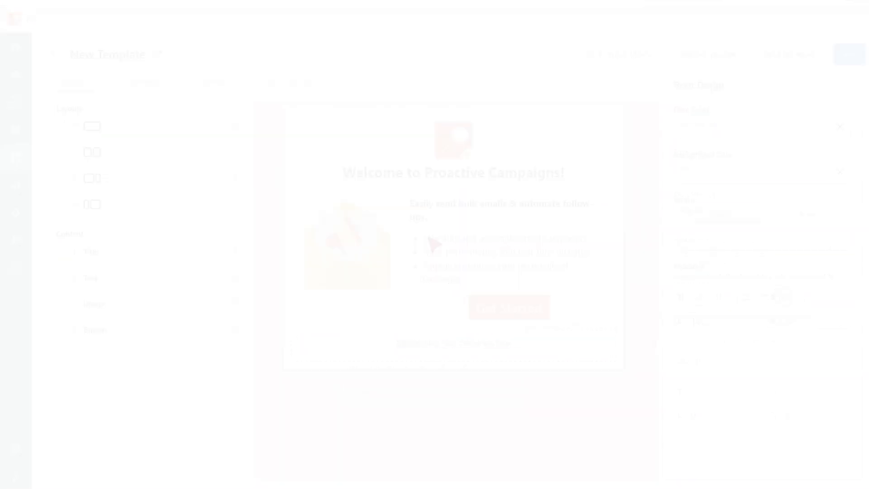
# Step: Set the subject to "Proactive Campaigns is Ready for You – Start Now" and save the template under the name "Welcome Template"
pyautogui.click(435, 84)
pyautogui.write('Proactive Campaigns is Ready for You – Start Now')
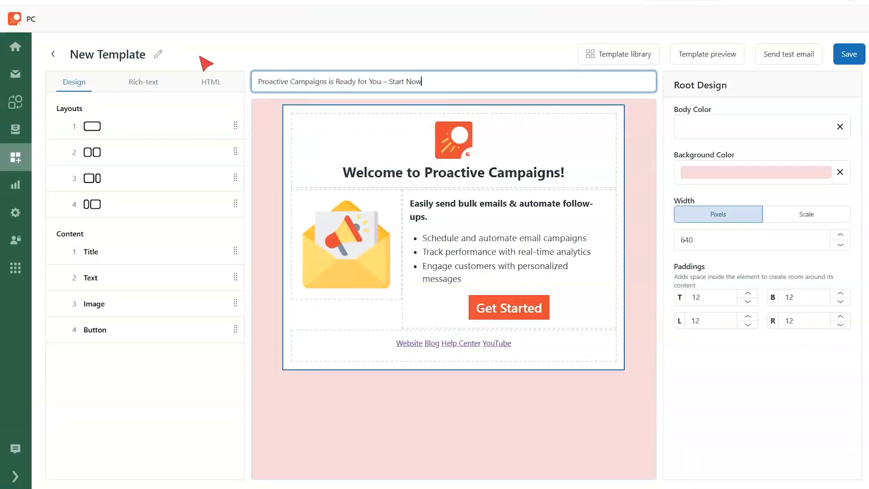
pyautogui.click(158, 54)
pyautogui.tripleClick(120, 58)
pyautogui.write('Welcome Template')
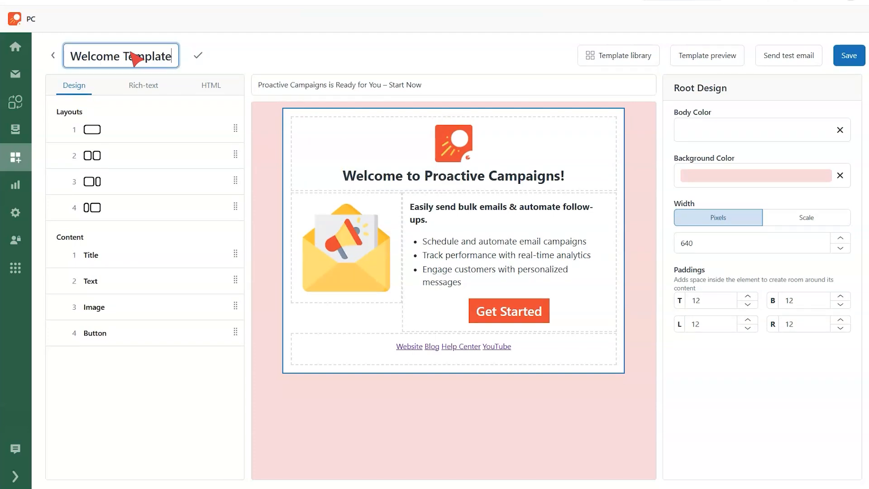
pyautogui.click(196, 55)
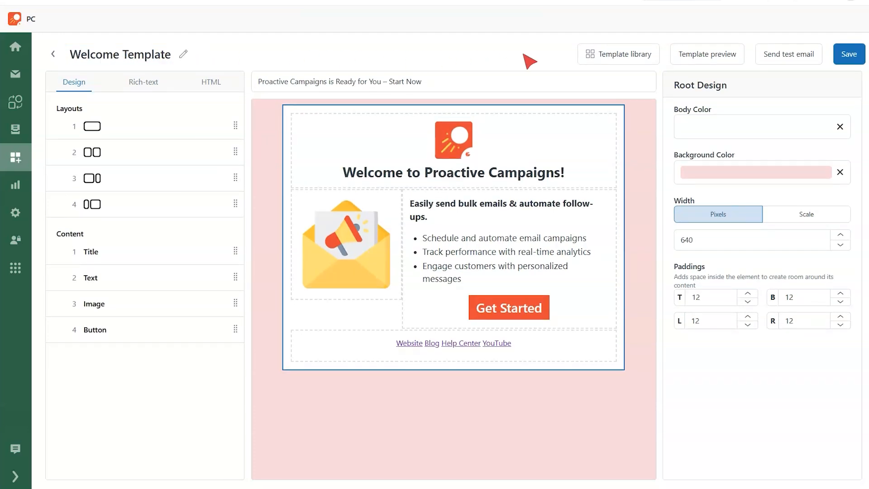
pyautogui.click(849, 54)
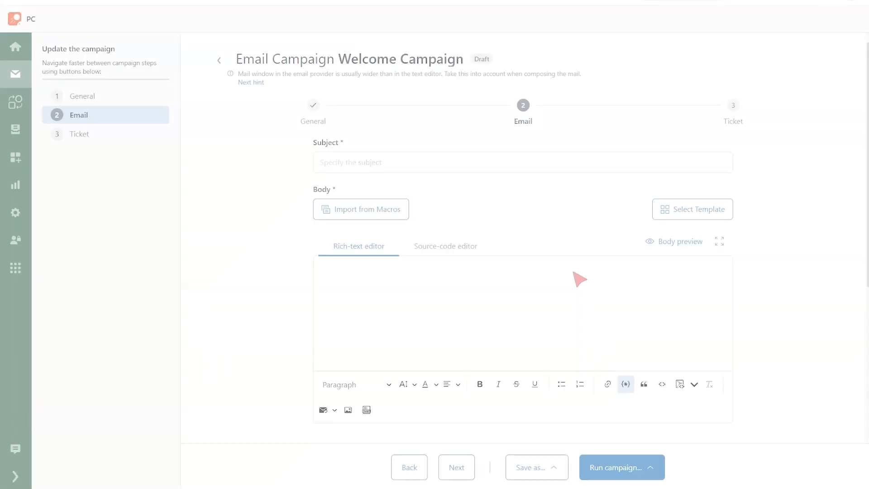
# Step: Insert the content of "Welcome Template" into the email of the Welcome Campaign
pyautogui.click(700, 214)
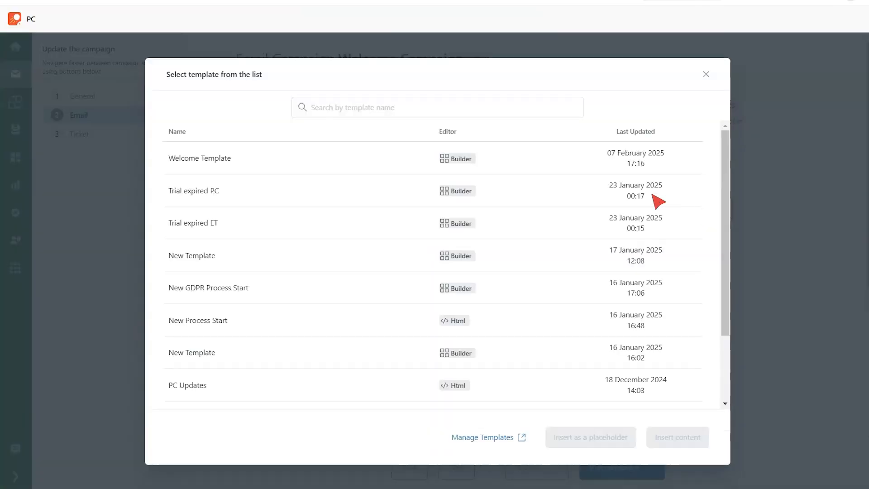
pyautogui.click(552, 164)
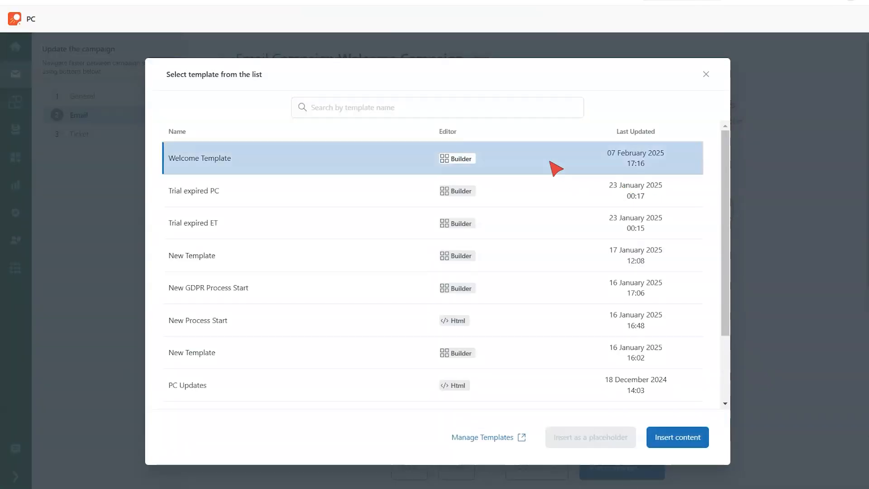
pyautogui.click(685, 441)
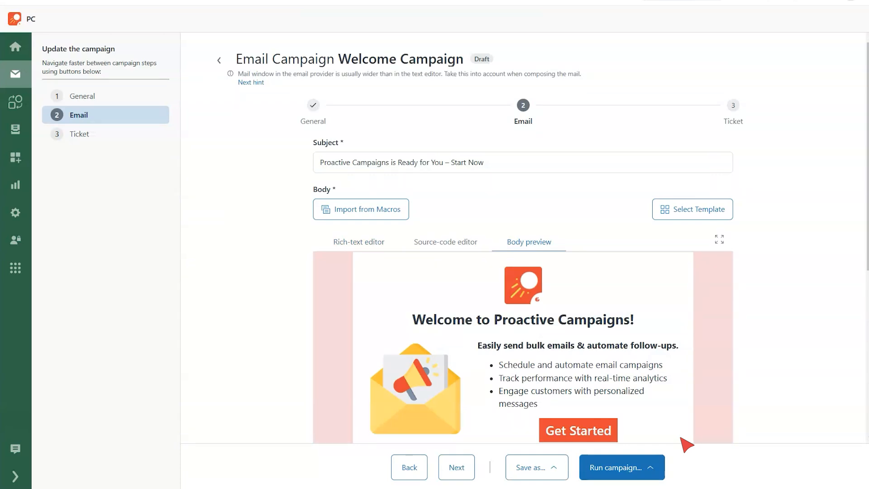
# Step: Save and run the Welcome Campaign
pyautogui.scroll(-2, 683, 440)
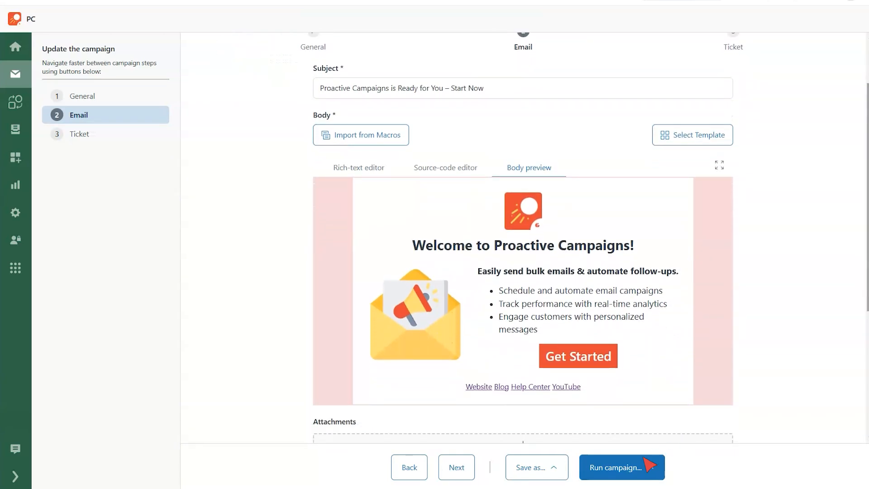
pyautogui.click(631, 466)
pyautogui.click(632, 441)
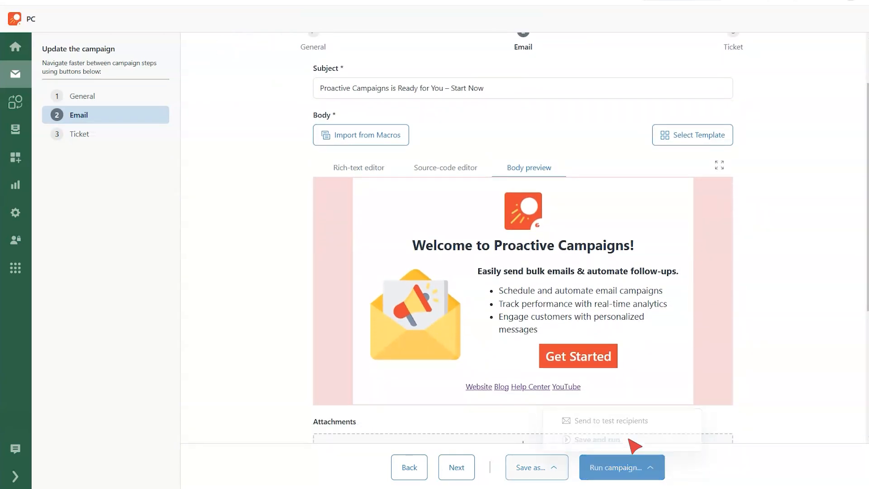